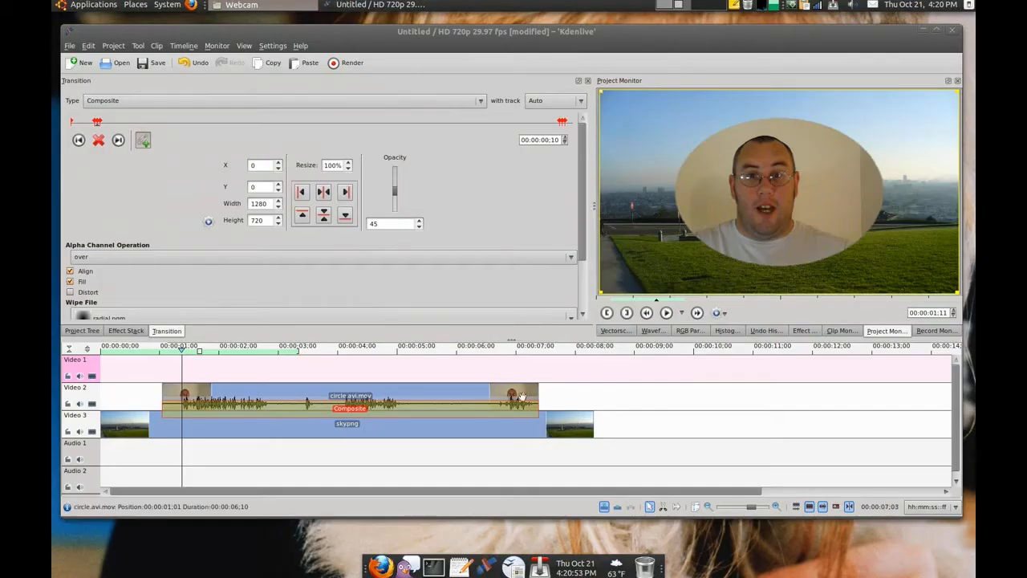
Step: Delete the Composite transition between the circle.avi.mov clip and the sky.png clip in the timeline
click(515, 400)
key(Delete)
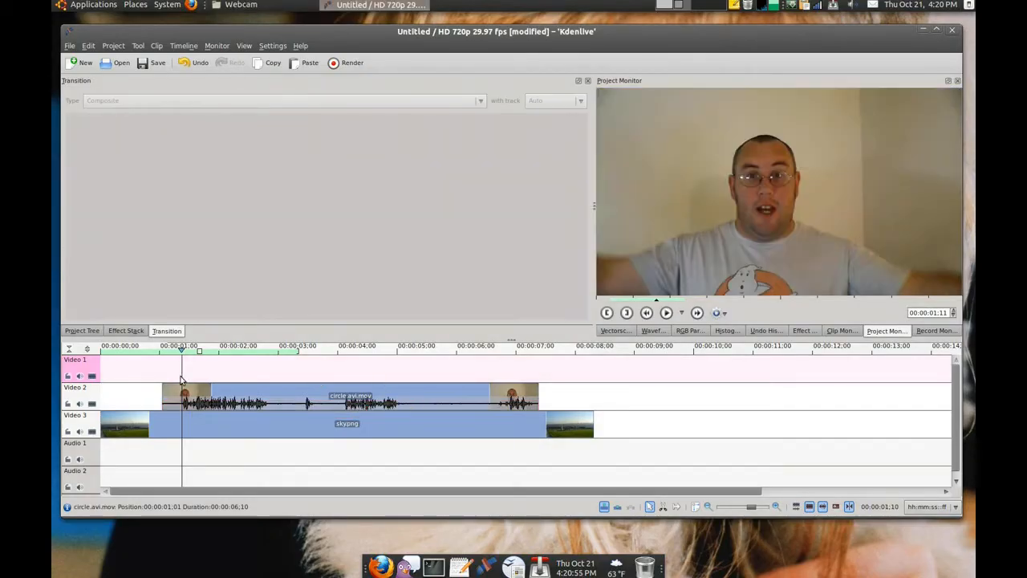
Step: Preview the source clips circle.avi.mov, pop.wav and sky.png from the project tree
click(93, 330)
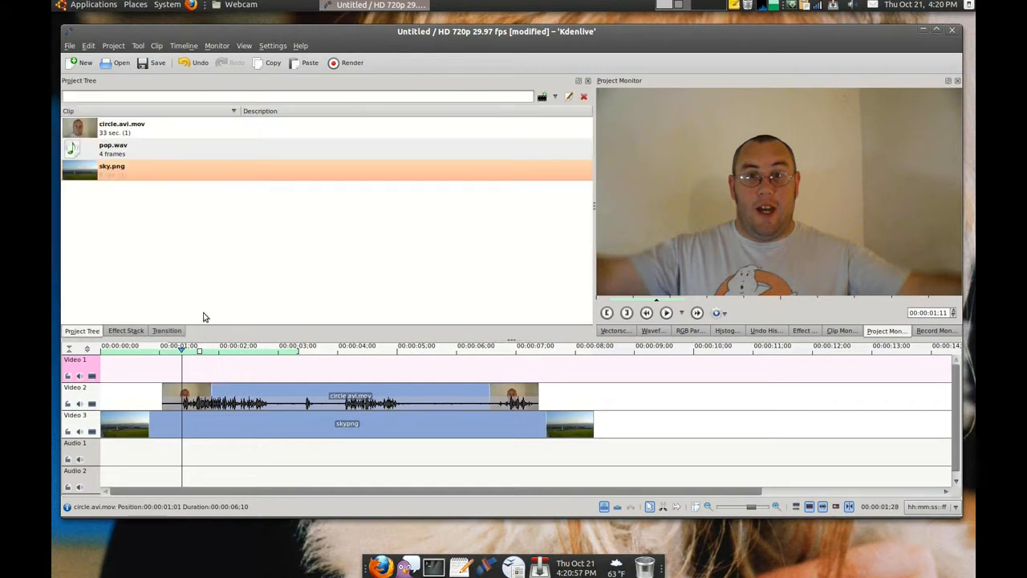
click(174, 247)
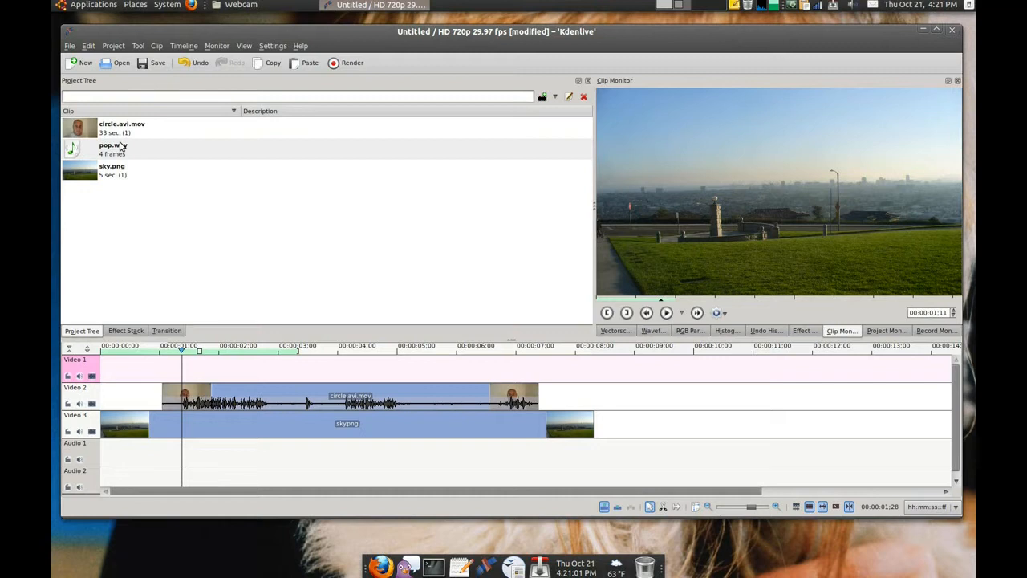
click(95, 128)
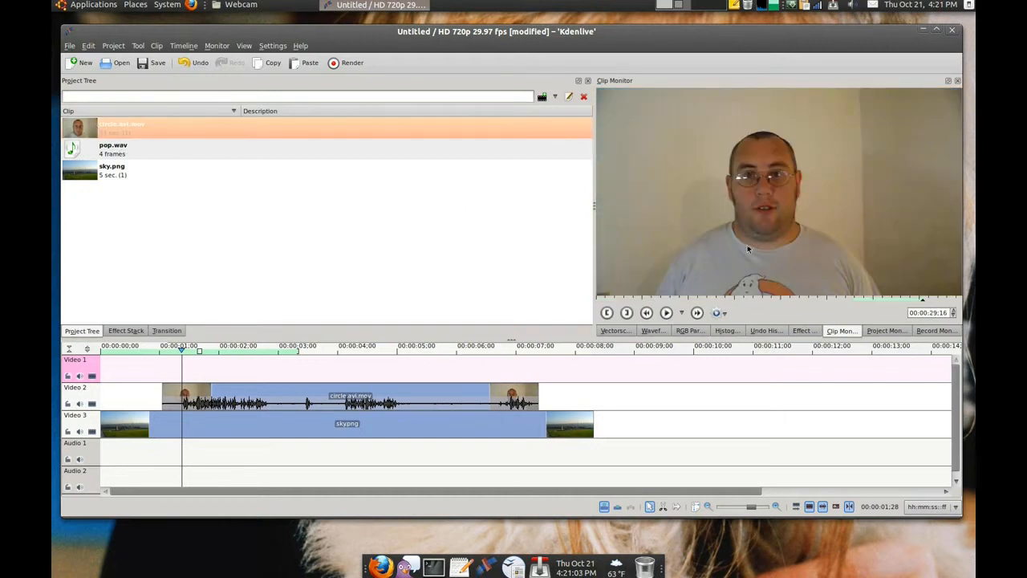
mouse_move(919, 301)
mouse_down()
mouse_move(860, 300)
mouse_move(909, 301)
mouse_up()
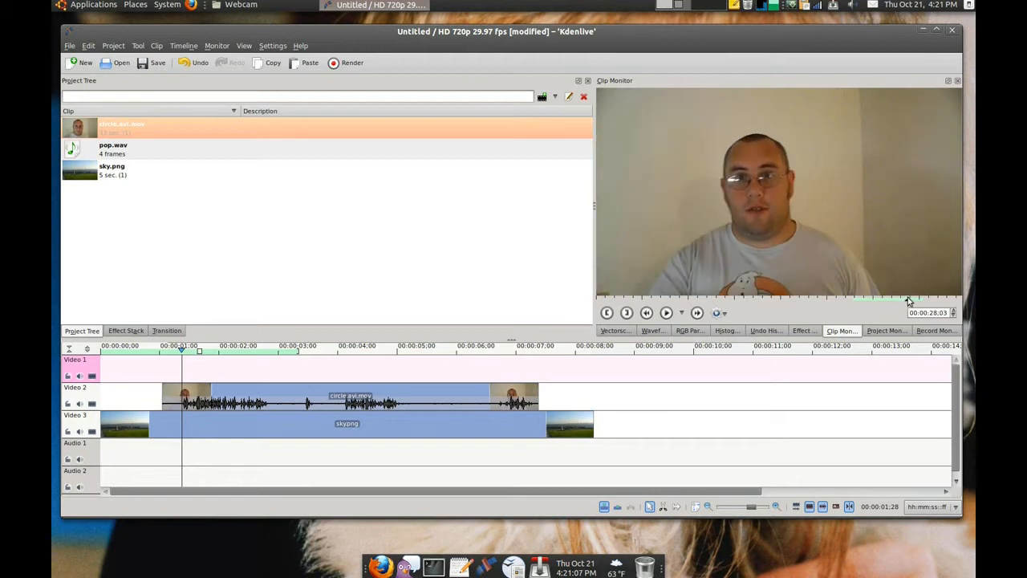
click(102, 153)
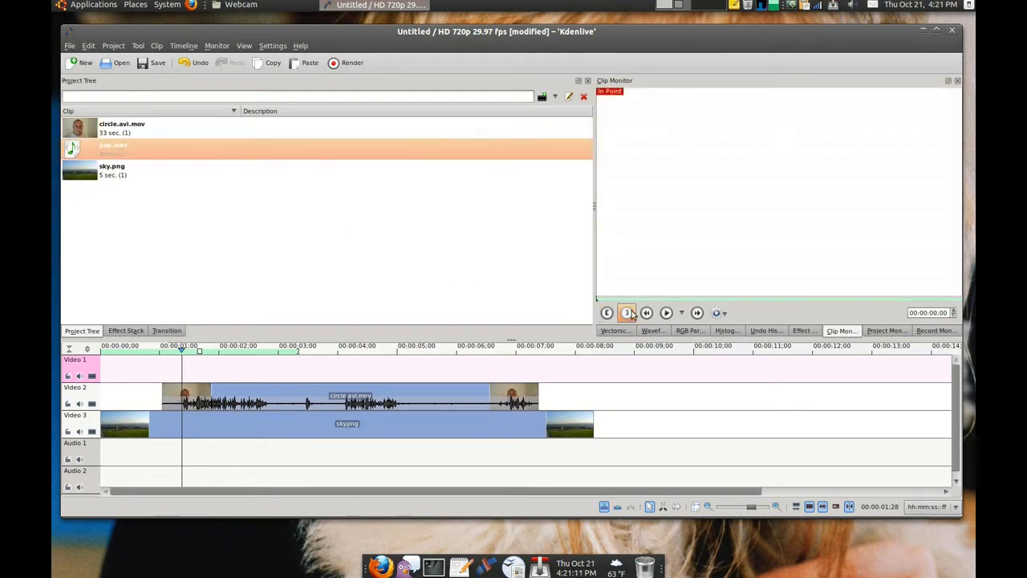
click(666, 313)
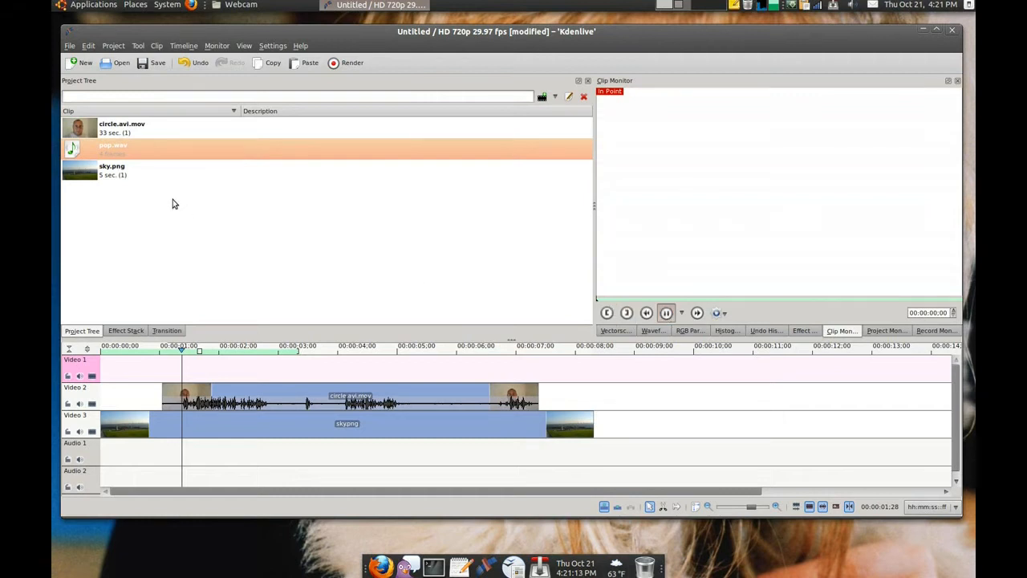
click(105, 179)
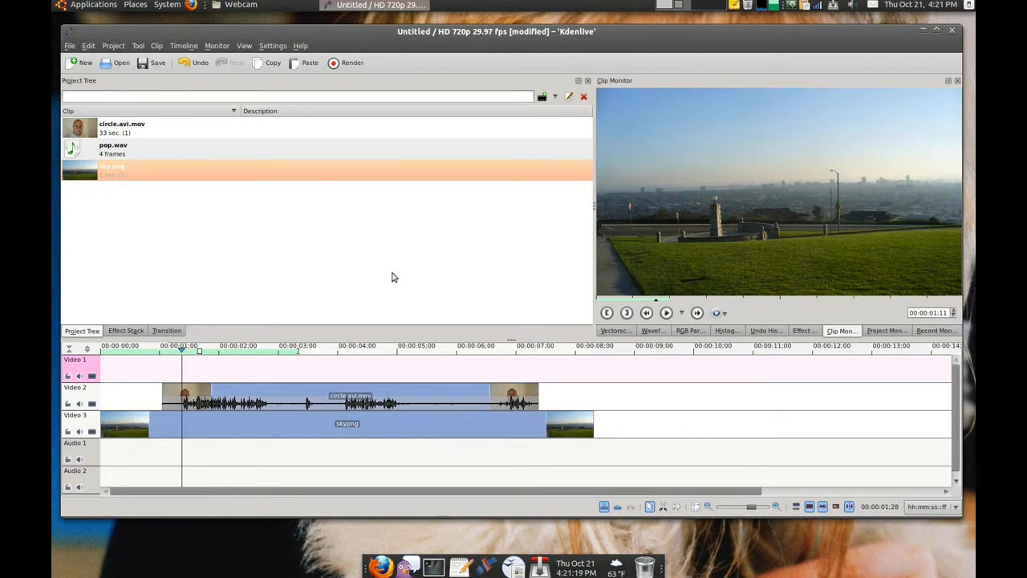
click(366, 253)
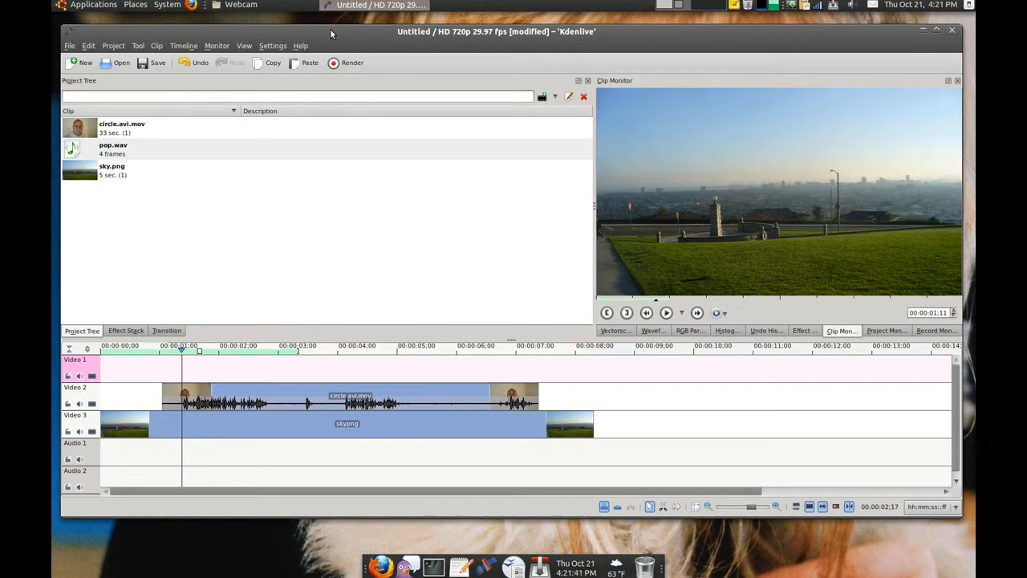
drag(330, 29, 333, 30)
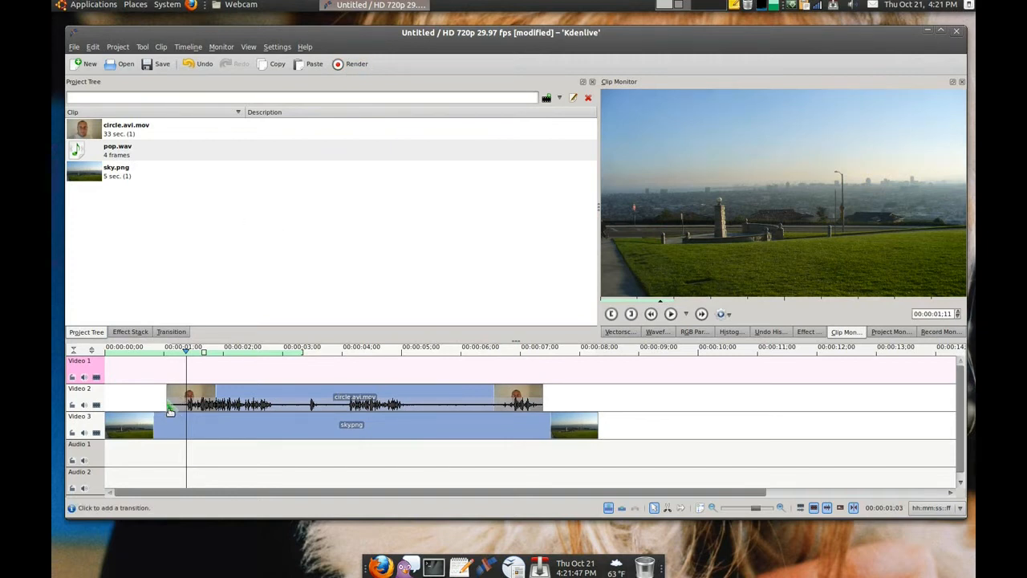
Step: Add a transition from circle.avi.mov to sky.png, extend it over the full circle.avi.mov clip and make it a Composite
click(169, 410)
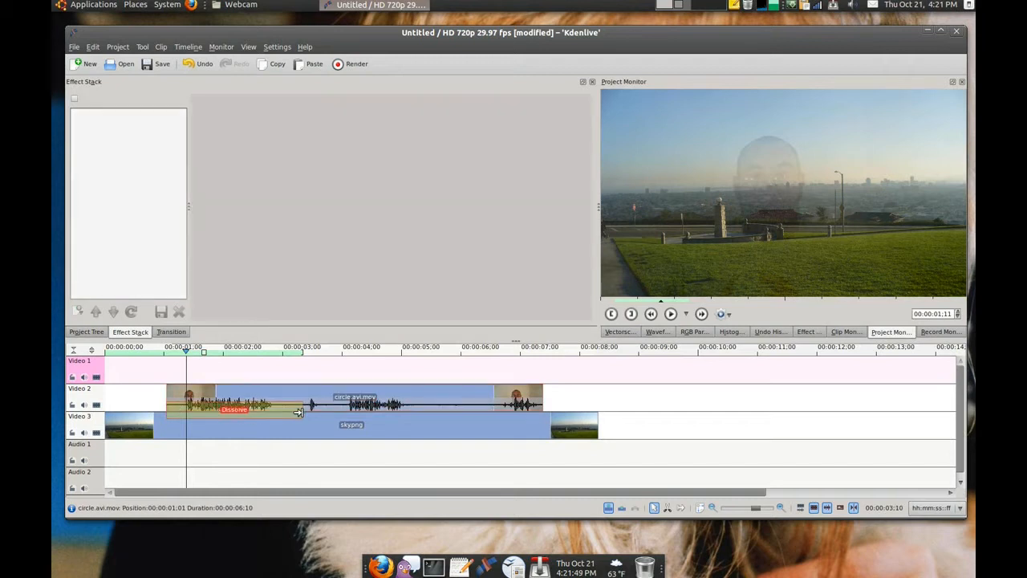
drag(298, 413, 543, 413)
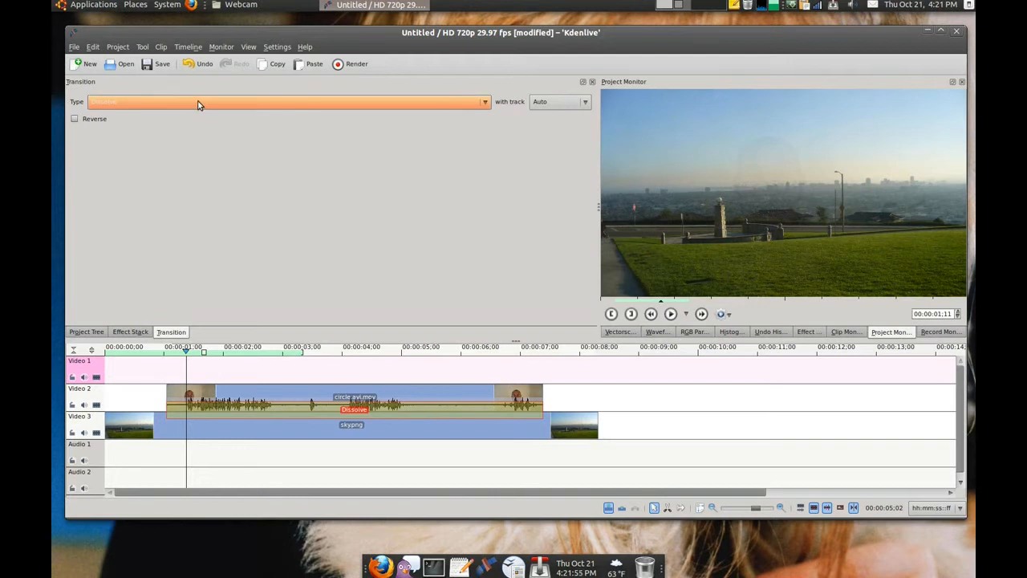
click(198, 105)
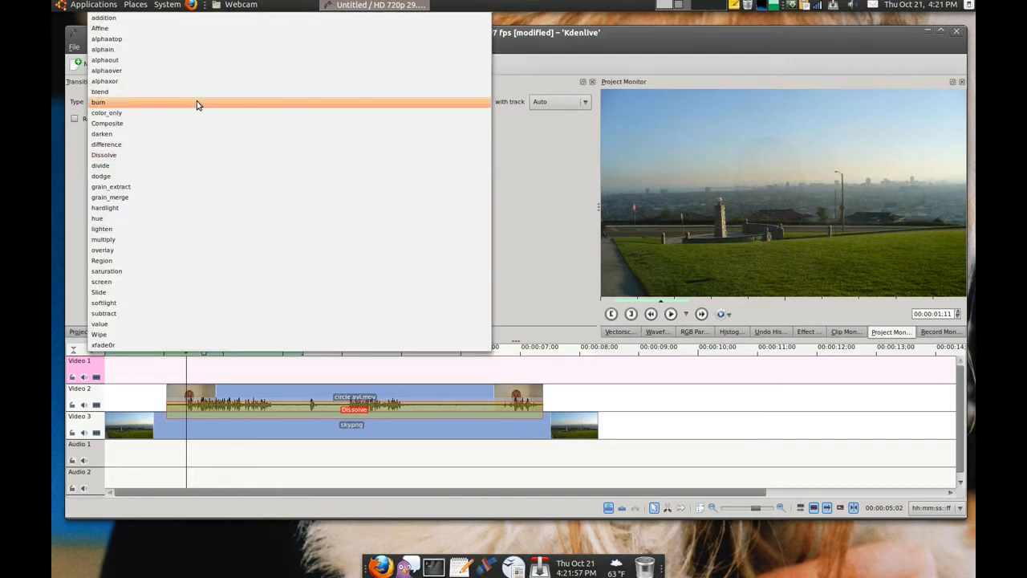
click(138, 124)
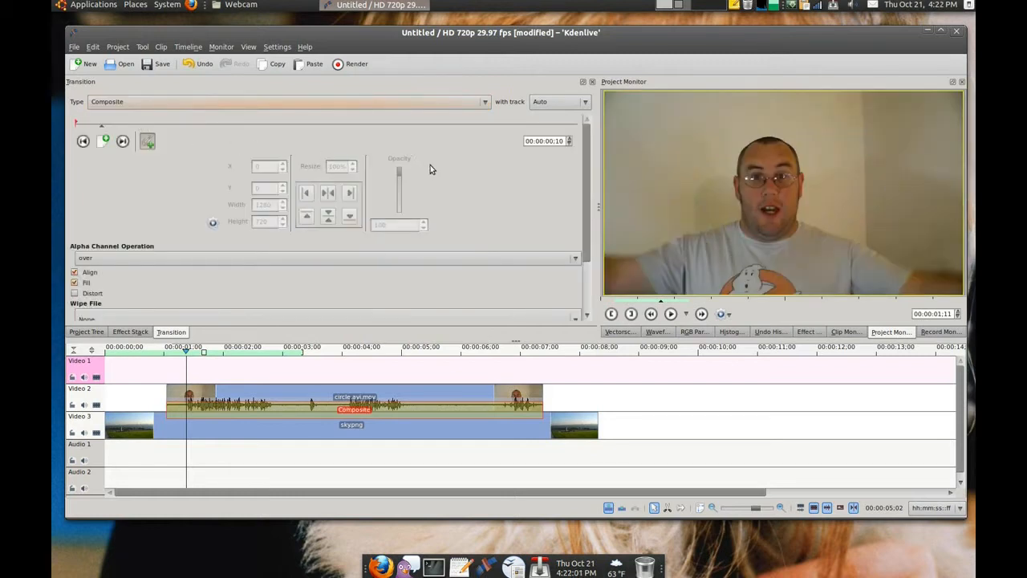
Step: Choose radial.pgm as the wipe file of the Composite transition
drag(589, 155, 587, 219)
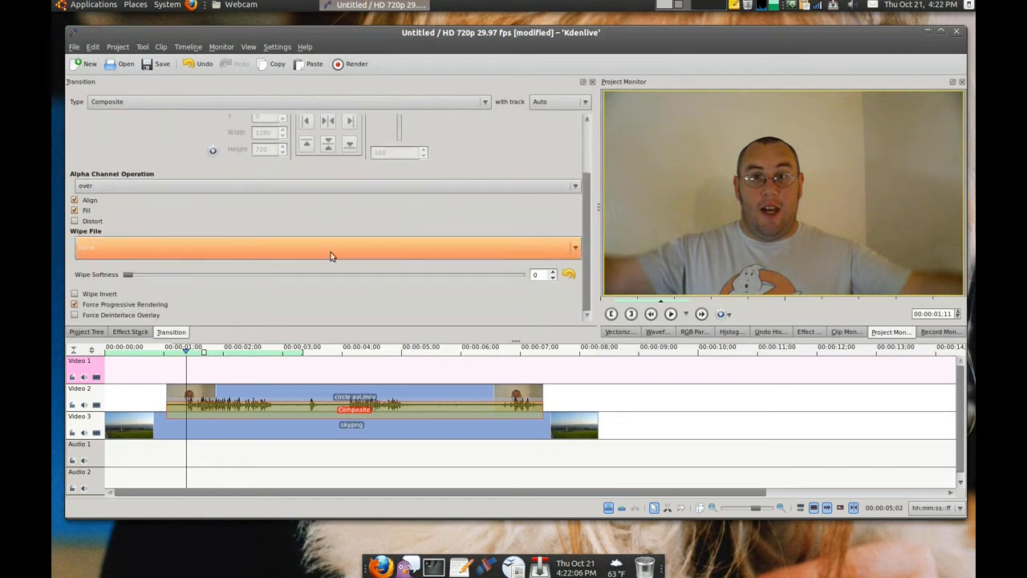
click(121, 247)
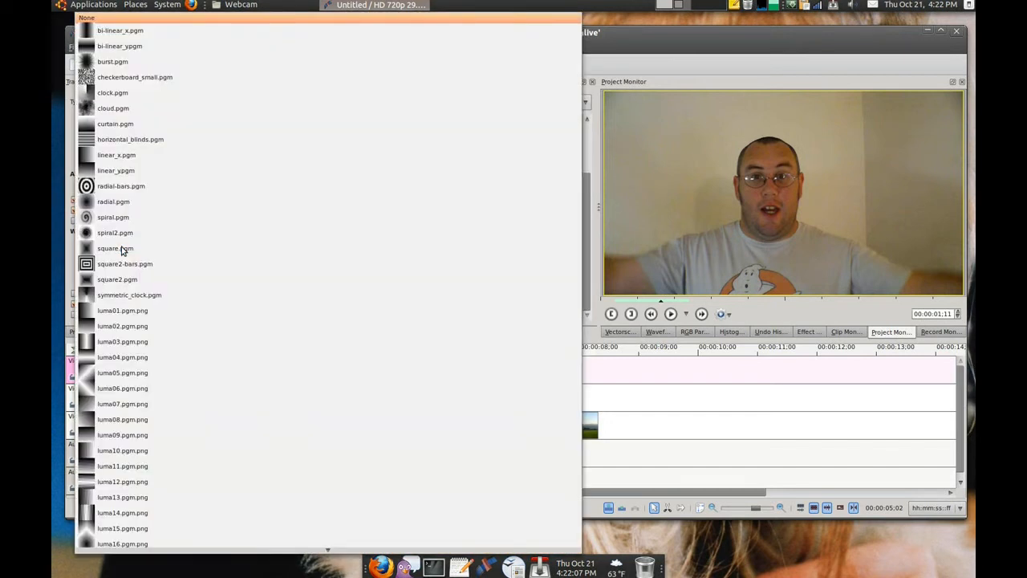
click(130, 203)
Step: Lower the opacity of the transition's first keyframe to 46
drag(587, 241, 590, 183)
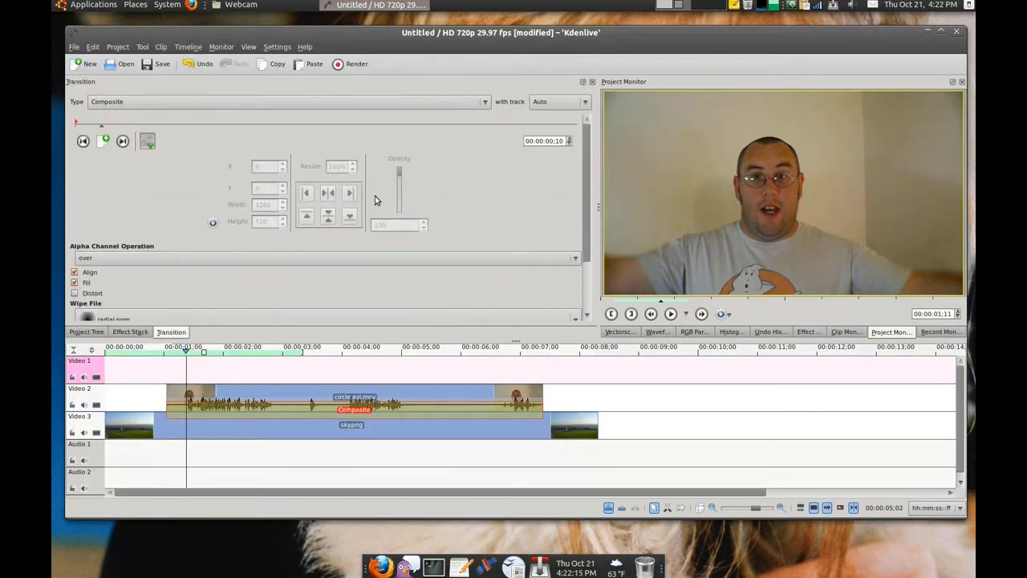
click(83, 141)
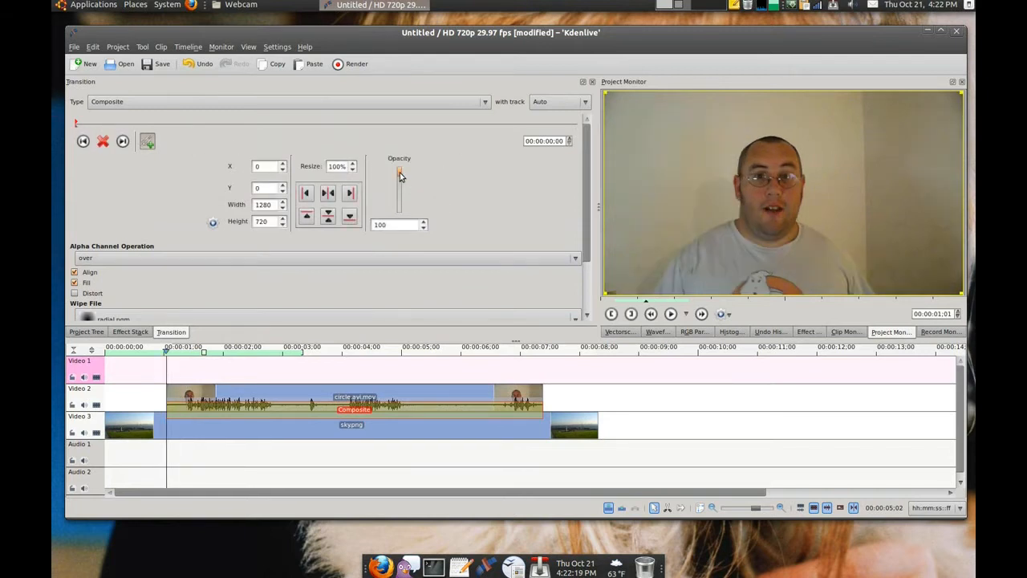
drag(400, 172, 400, 197)
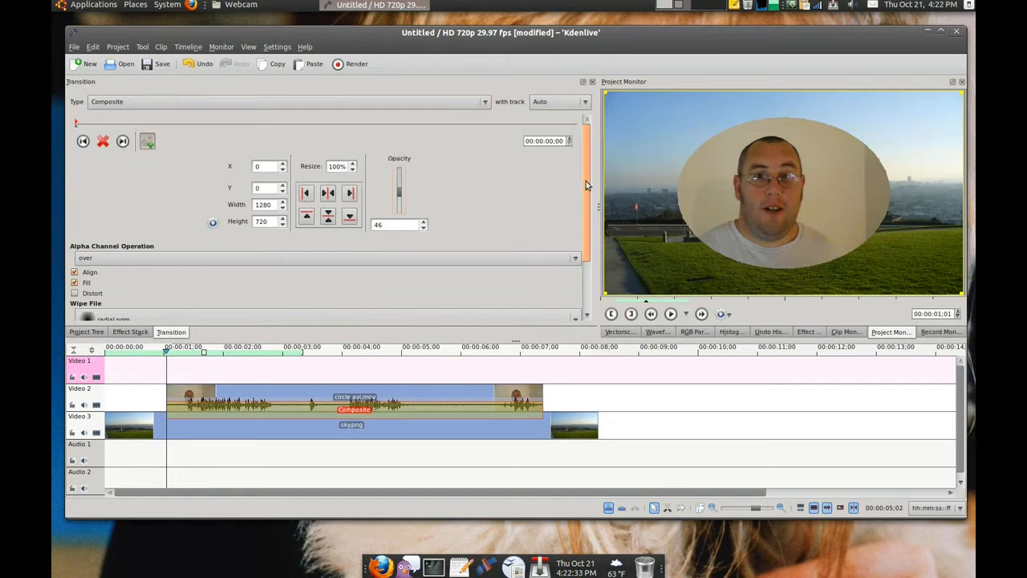
Step: Set the transition's wipe softness to 1 and the first keyframe's opacity to 0
scroll(586, 181, down, 3)
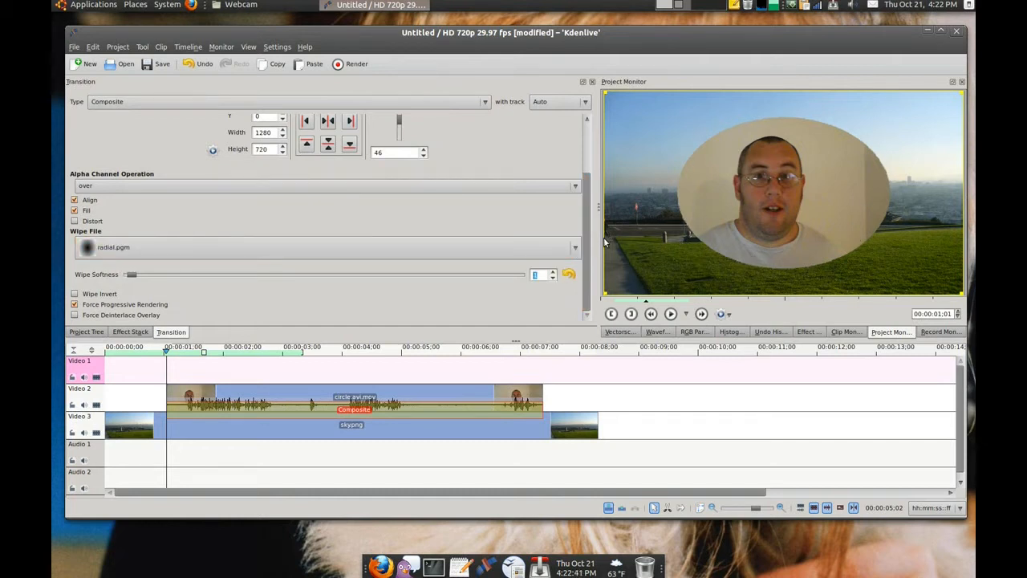
scroll(587, 236, up, 3)
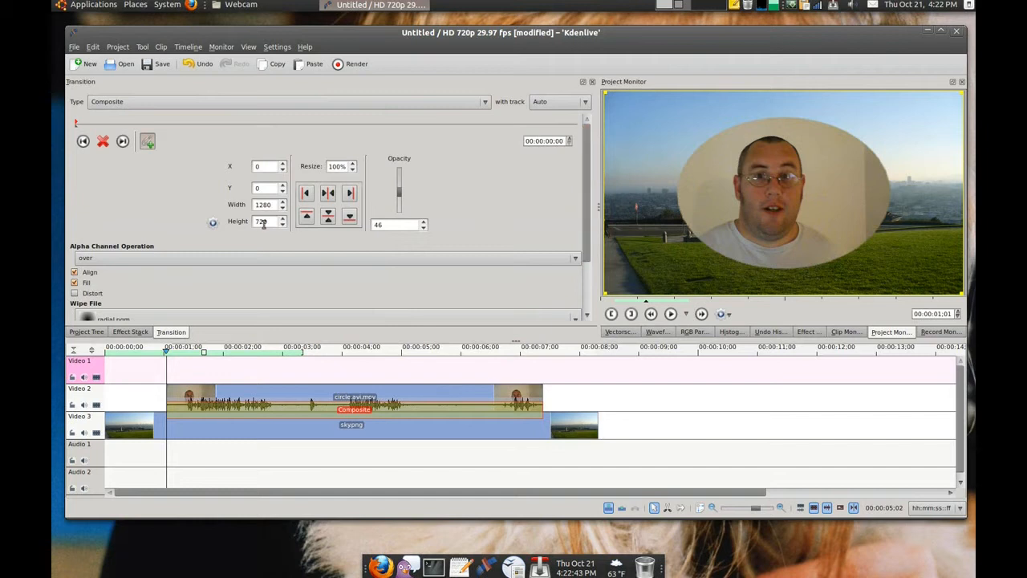
double_click(382, 224)
text(0)
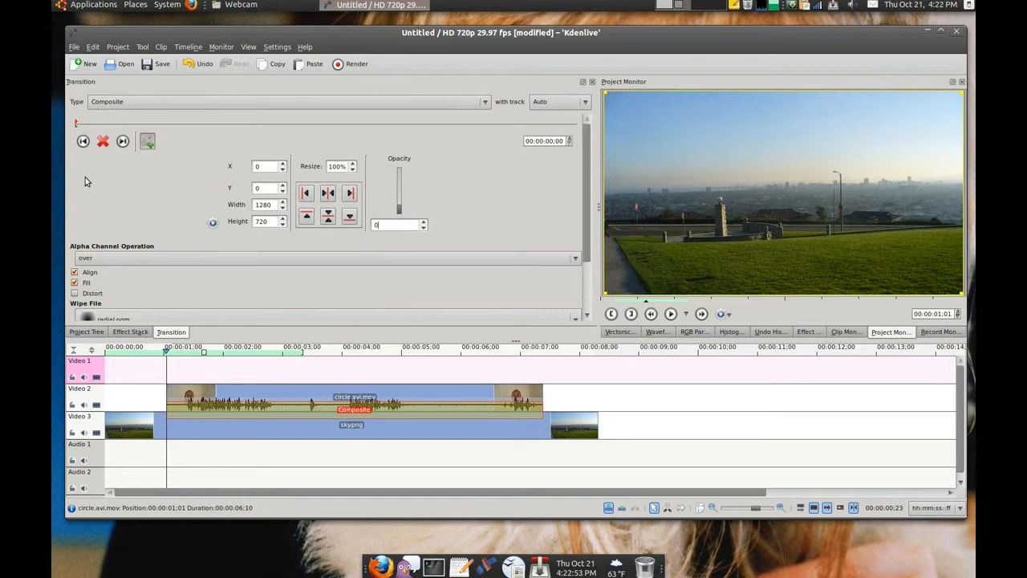
Step: Add three consecutive keyframes to the transition at 00:00:00;09, 00:00:00;10 and 00:00:00;11
drag(77, 128, 102, 130)
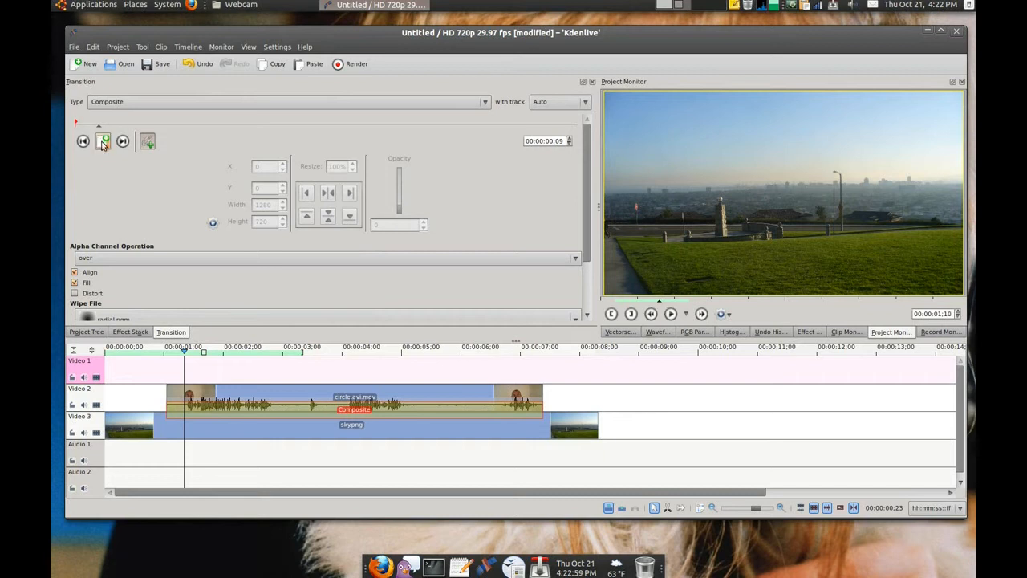
click(103, 138)
click(101, 127)
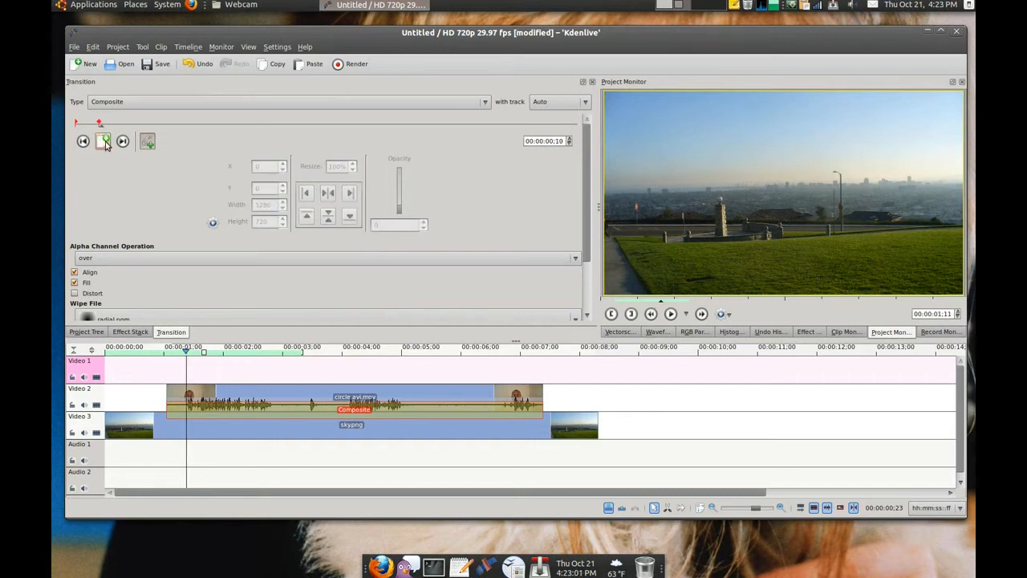
click(105, 141)
click(102, 127)
click(105, 141)
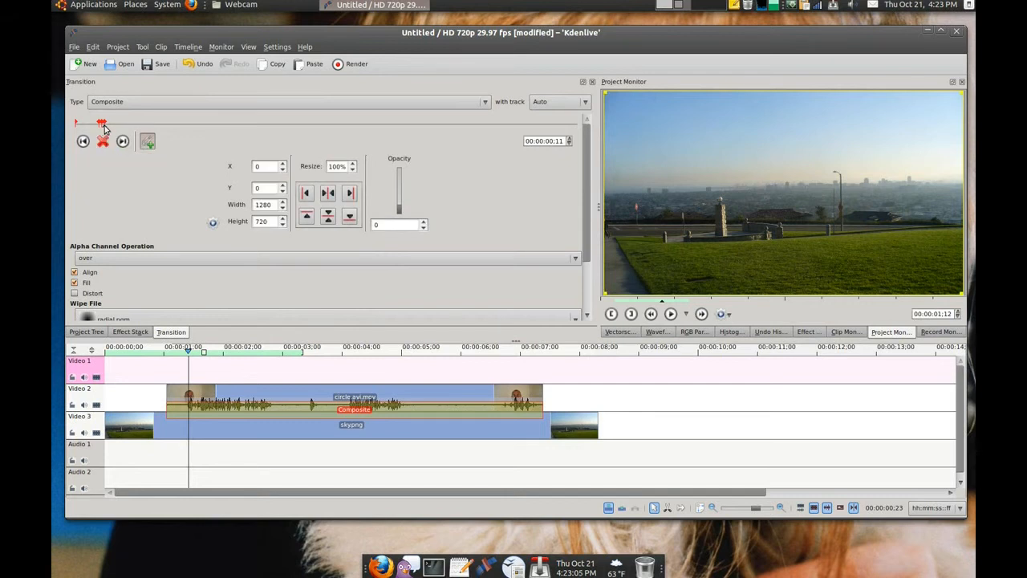
Step: Add three consecutive keyframes near the end of the transition at 00:00:06;04, 00:00:06;05 and 00:00:06;06
click(107, 127)
mouse_move(141, 127)
mouse_down()
mouse_move(470, 161)
mouse_move(530, 157)
mouse_up()
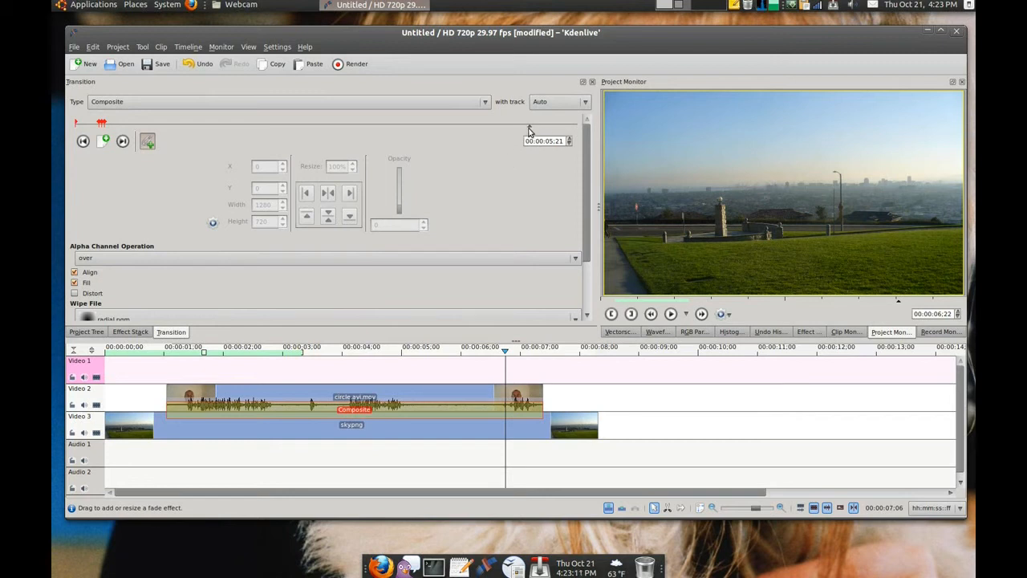
drag(529, 129, 567, 134)
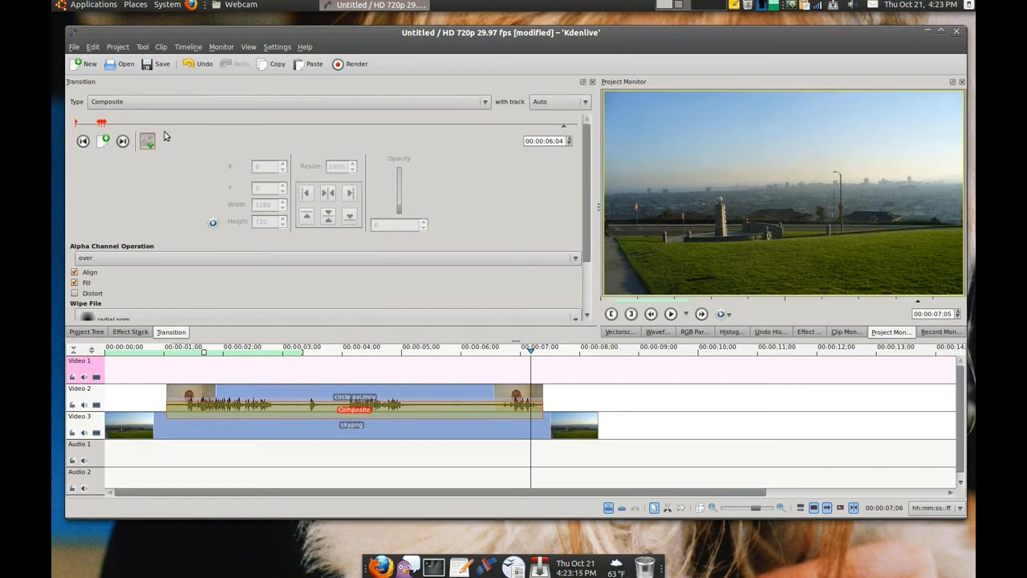
click(105, 141)
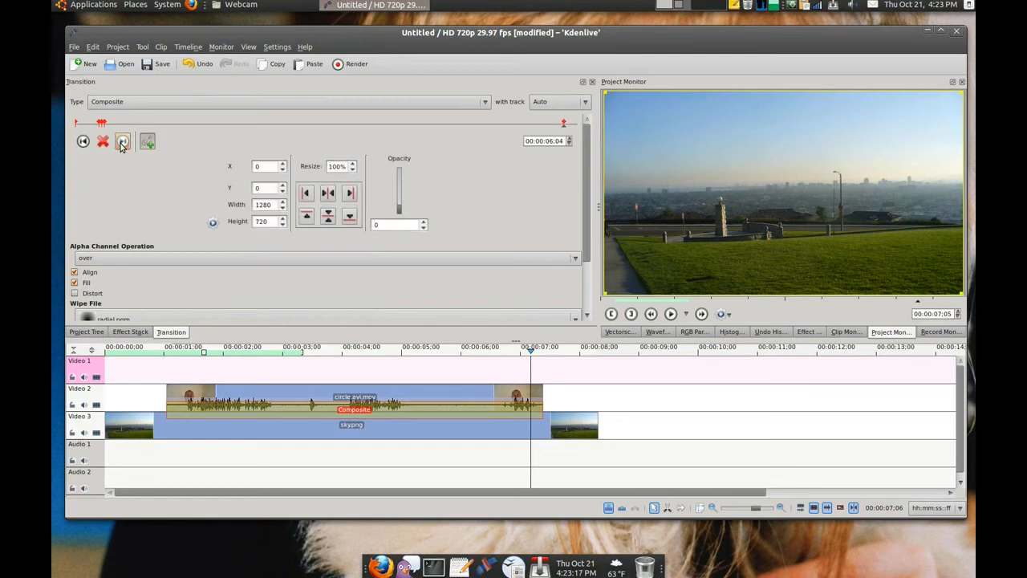
click(567, 128)
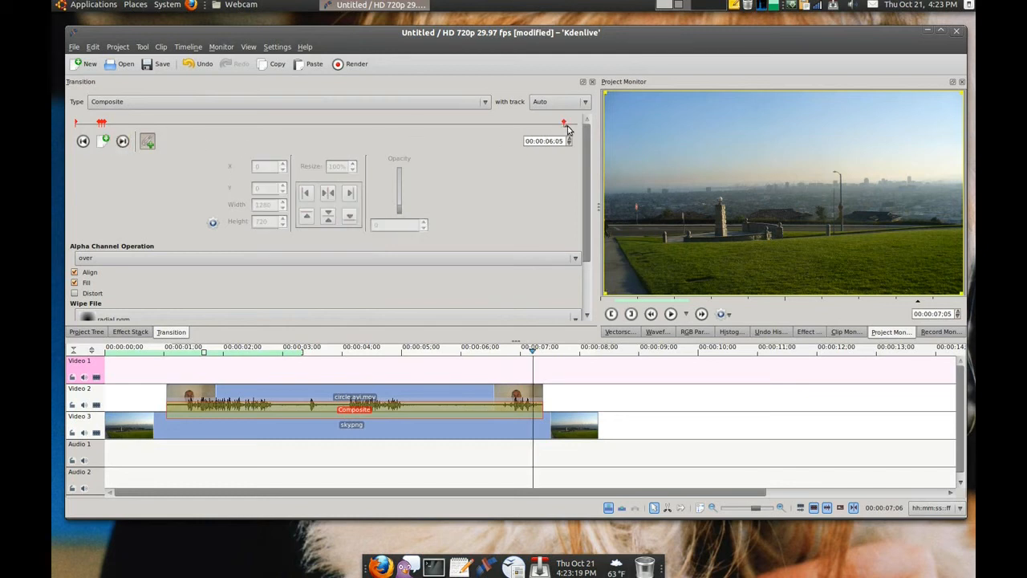
click(148, 142)
click(567, 129)
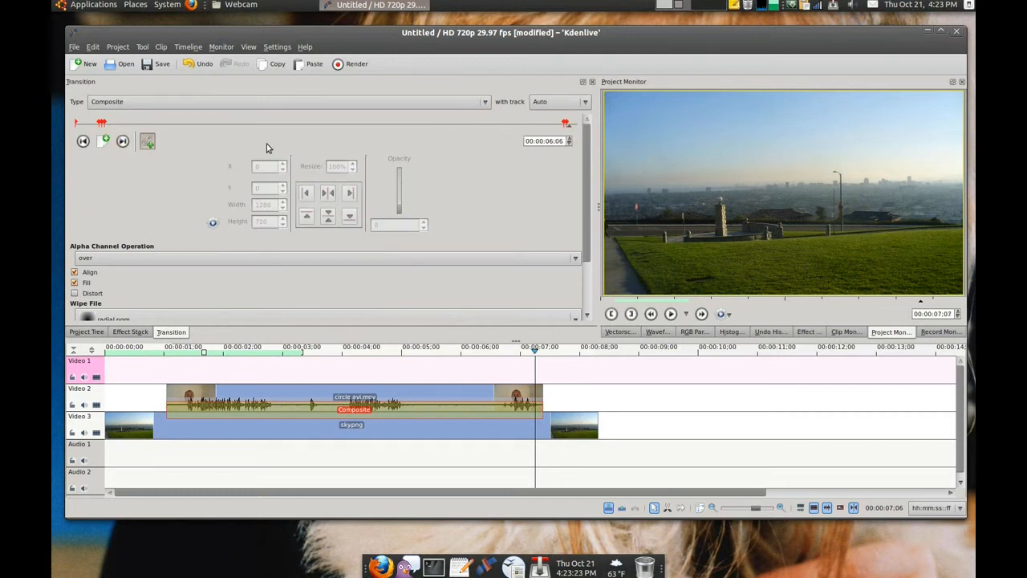
click(103, 141)
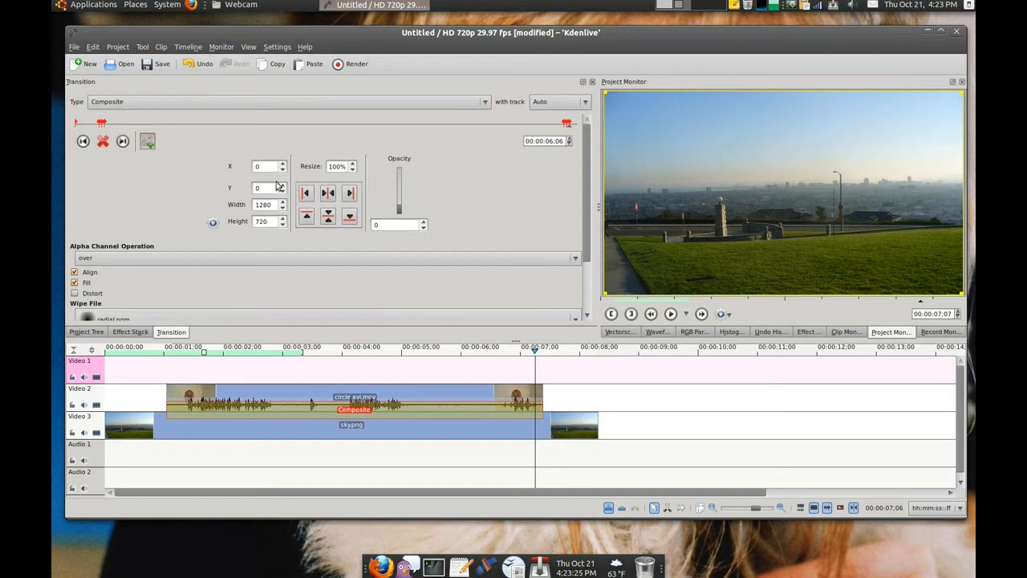
Step: Set the opacity of the keyframe at 00:00:00;10 to 50
click(83, 142)
click(83, 142)
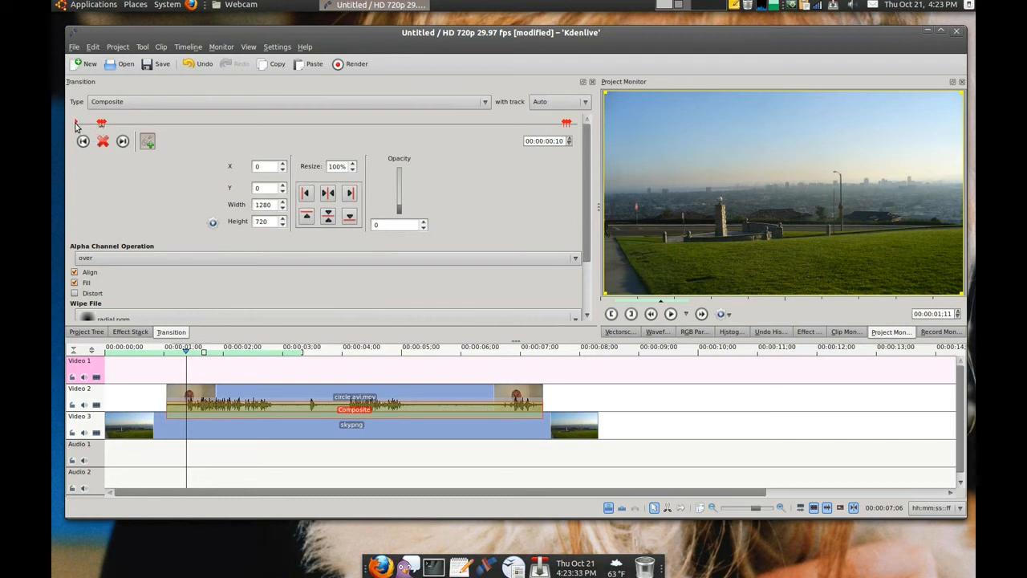
click(399, 226)
text(50)
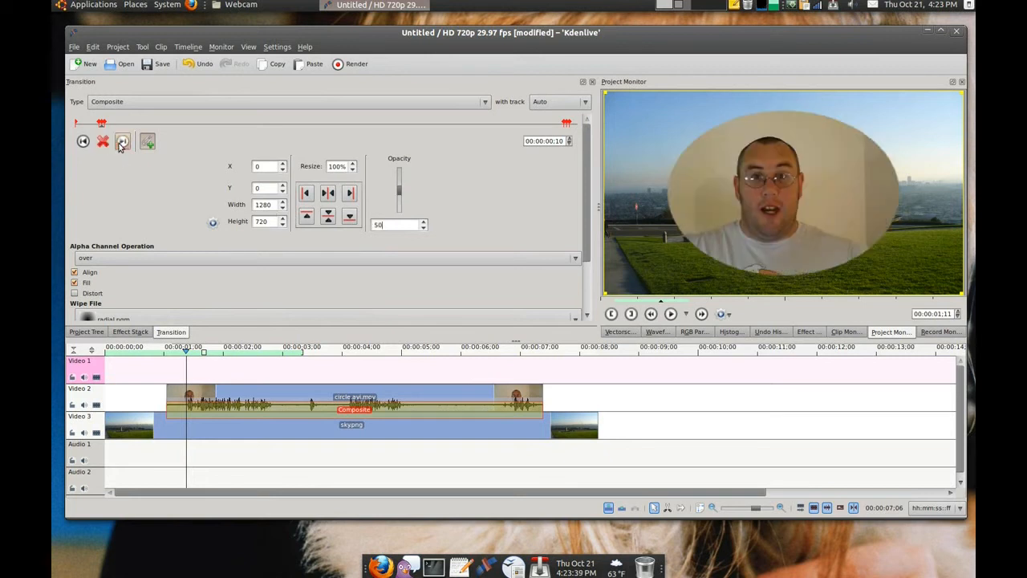
Step: Set the opacity of the keyframe at 00:00:00;11 to 40
click(121, 142)
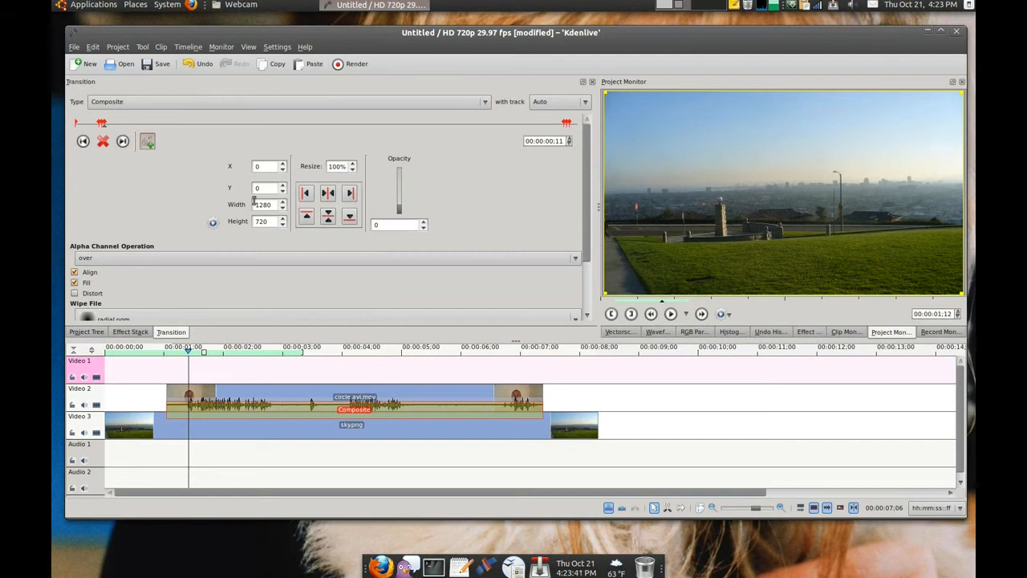
double_click(388, 225)
text(40)
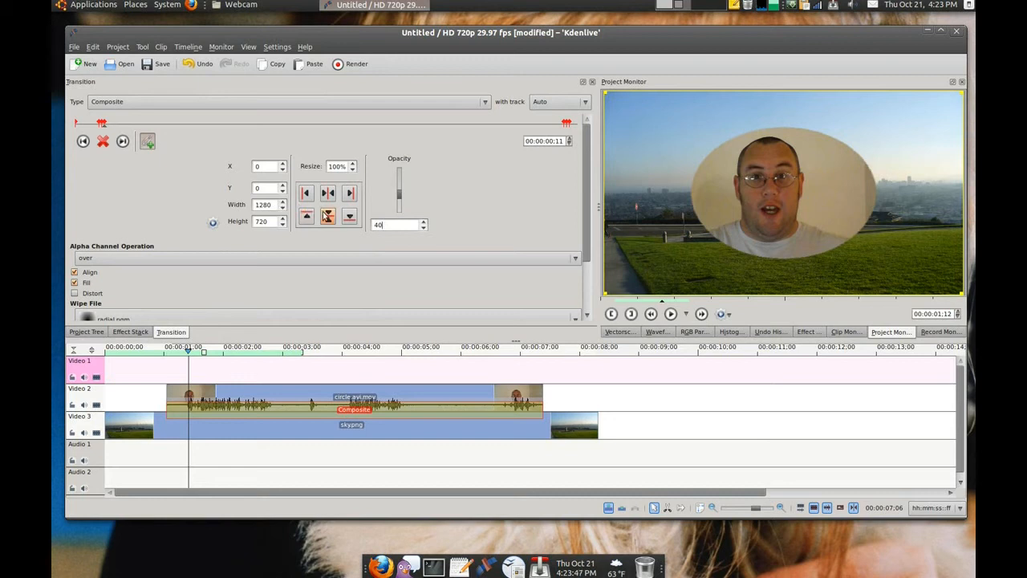
Step: Set the opacity of the transition keyframes at 00:00:00;11 and 00:00:06;04 to 45
text(45)
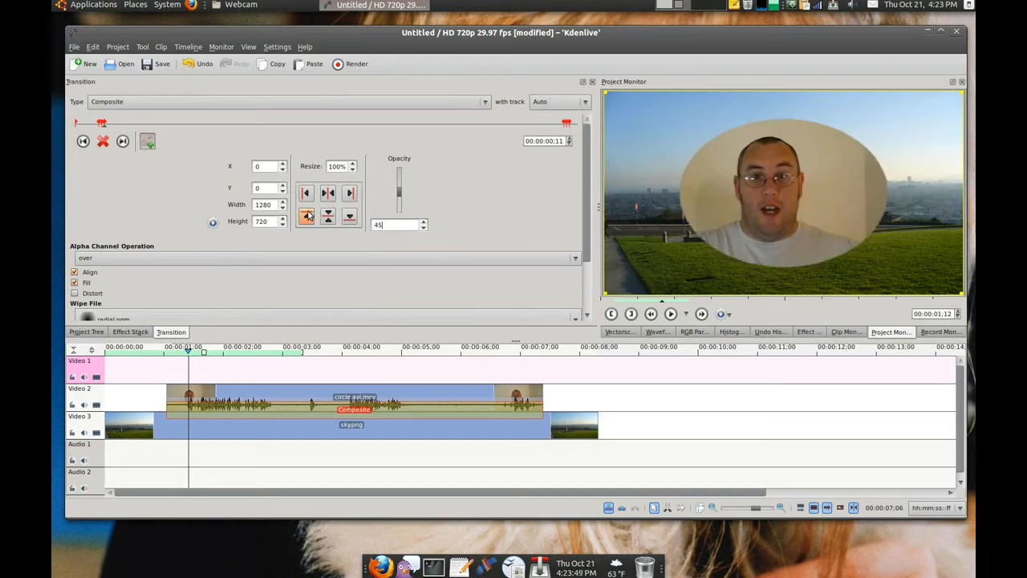
click(122, 141)
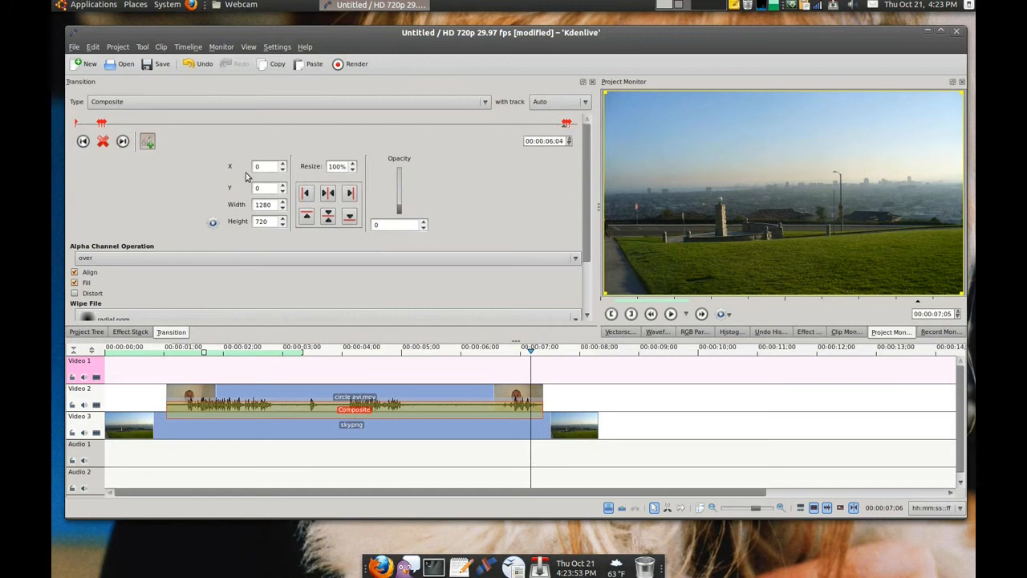
drag(395, 227, 309, 218)
text(45)
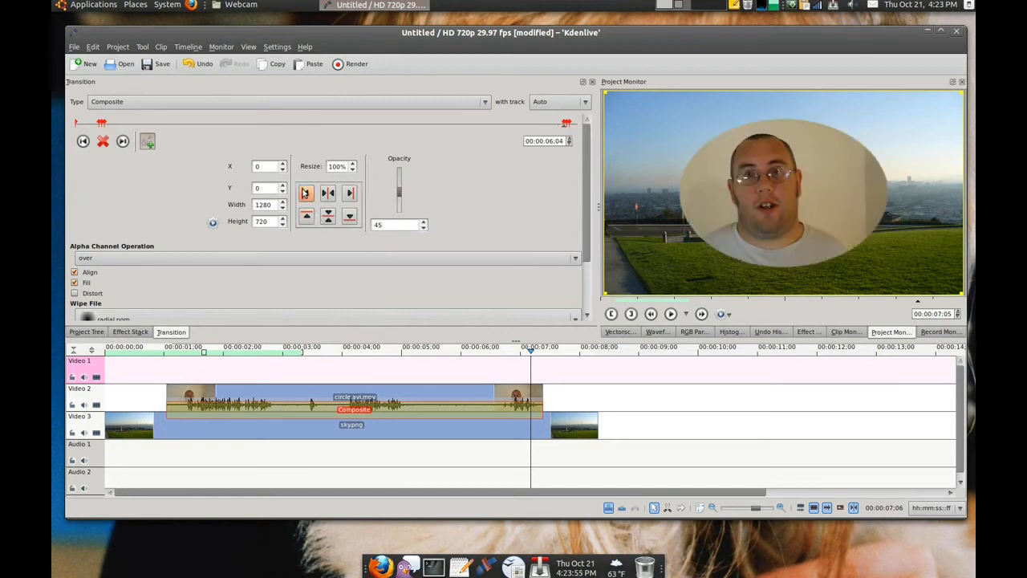
Step: Set the opacity of the transition keyframe at 00:00:06;05 to 50
click(126, 142)
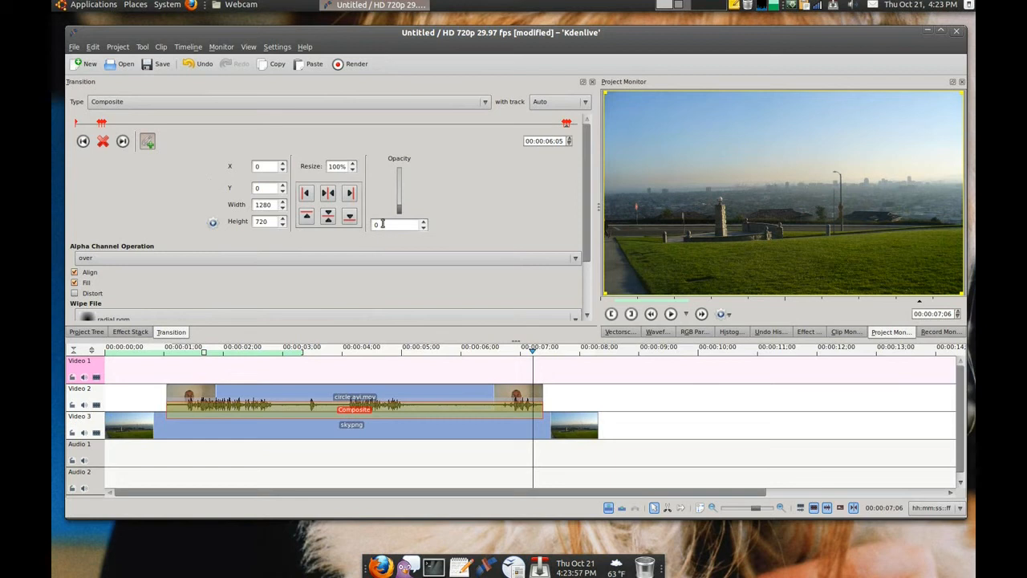
text(40)
key(BackSpace)
key(BackSpace)
text(50)
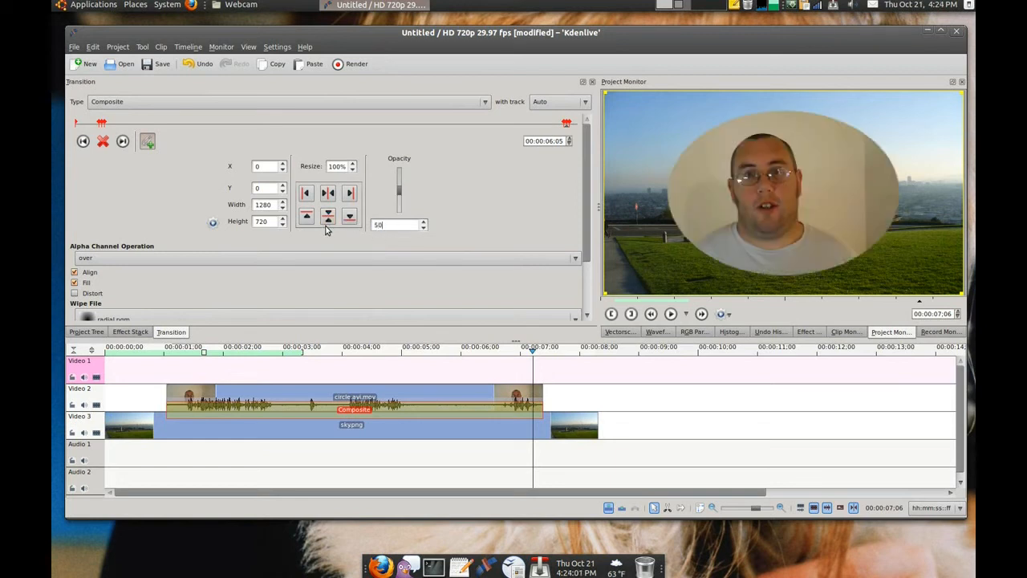
Step: Place pop.wav on track Audio 1 at 00:00:01;11, aligned with the transition keyframe at 00:00:00;10
click(124, 142)
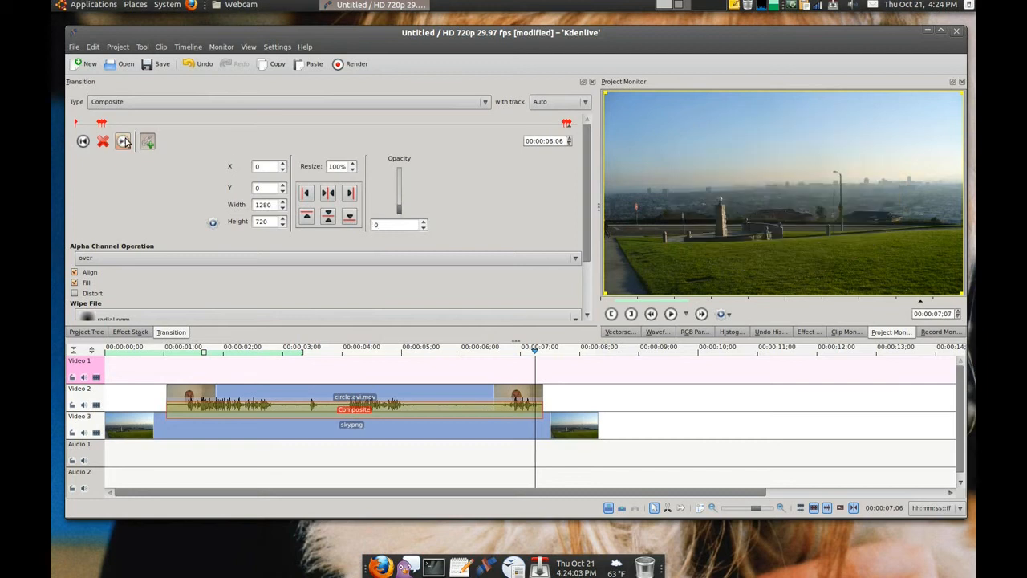
click(84, 141)
click(84, 142)
click(84, 141)
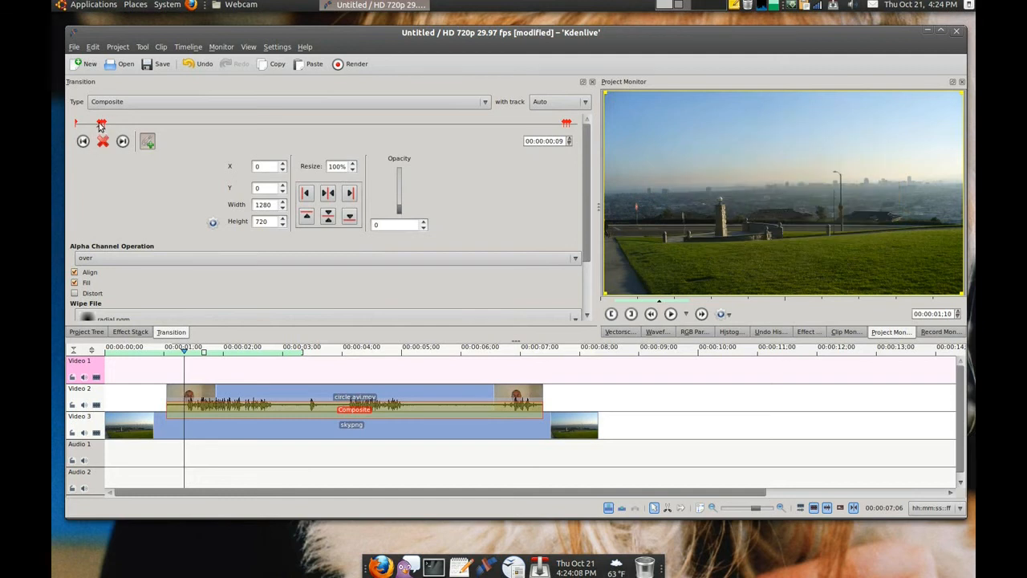
click(123, 142)
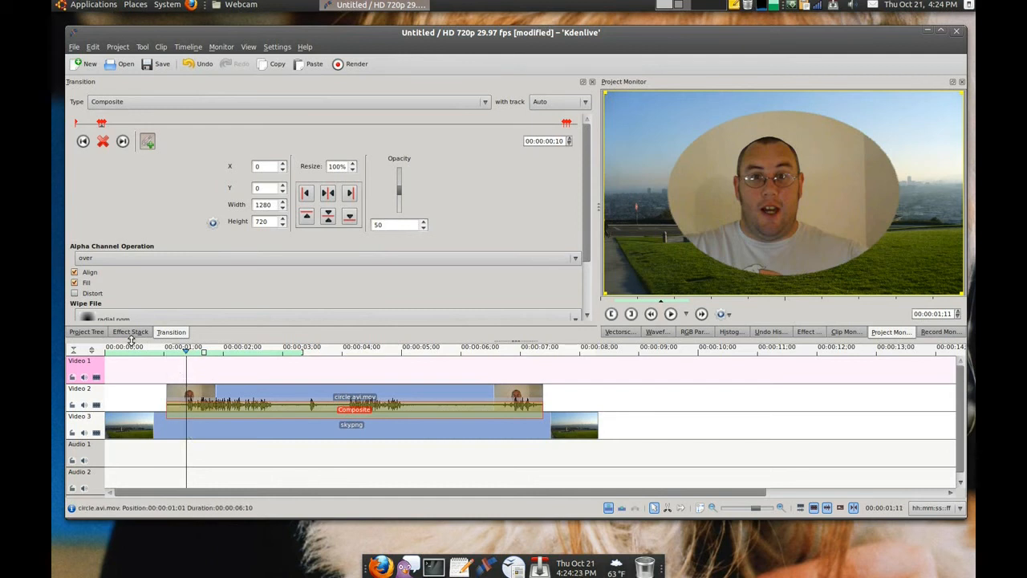
click(95, 336)
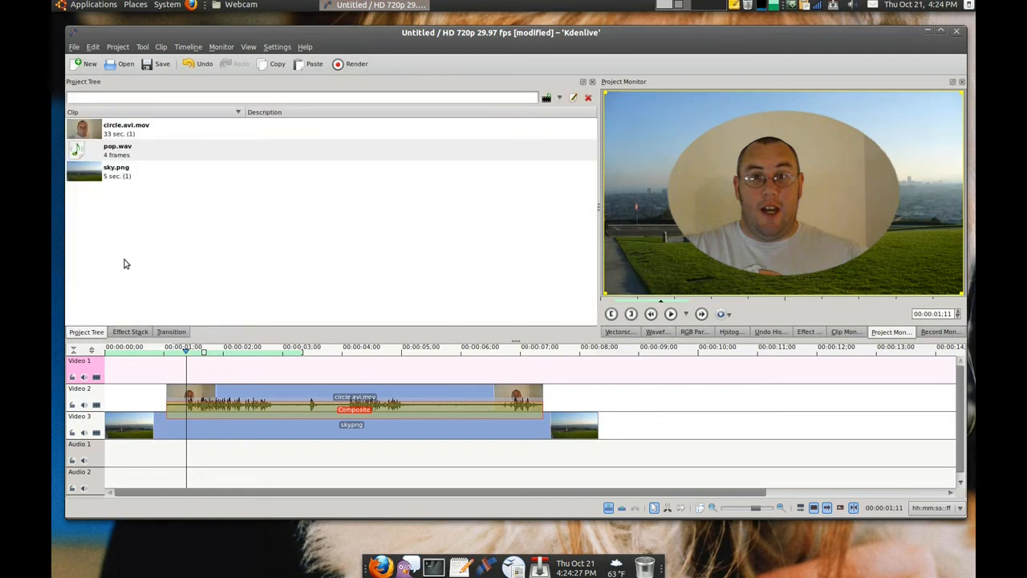
drag(80, 150, 190, 451)
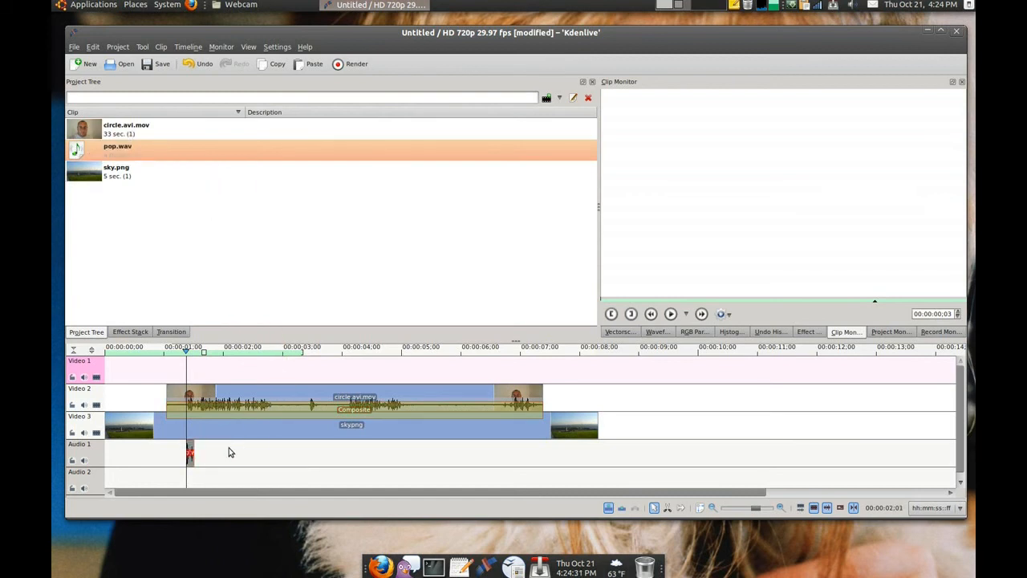
Step: Place a second pop.wav on track Audio 1 at 00:00:07;06, aligned with the transition keyframe at 00:00:06;05
click(204, 406)
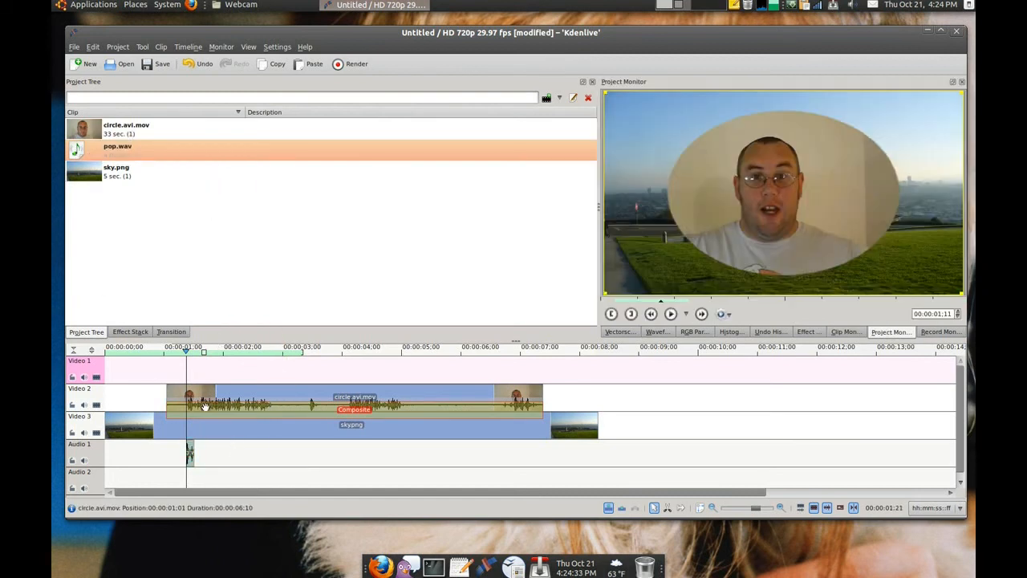
click(122, 142)
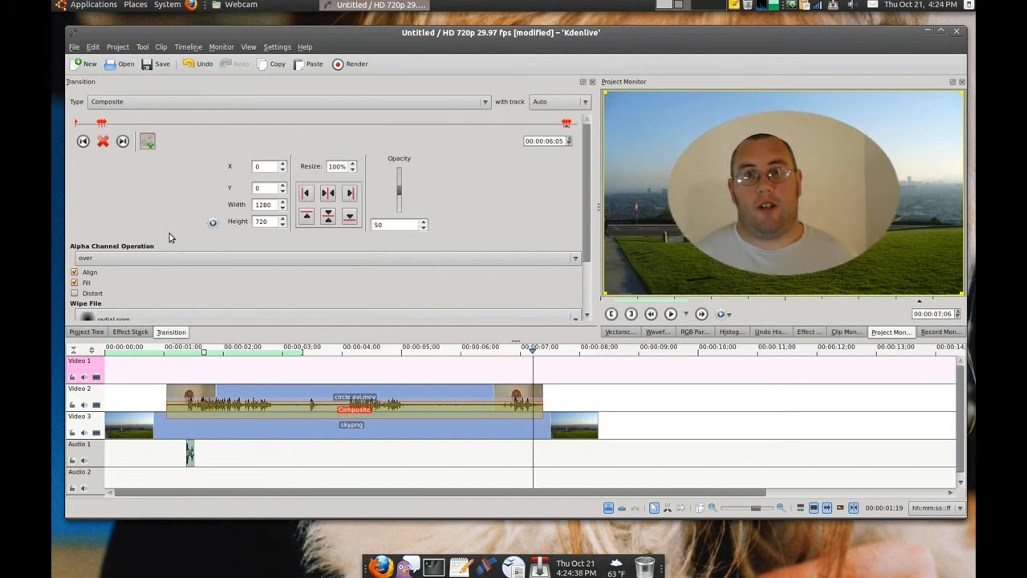
click(90, 333)
drag(93, 151, 536, 454)
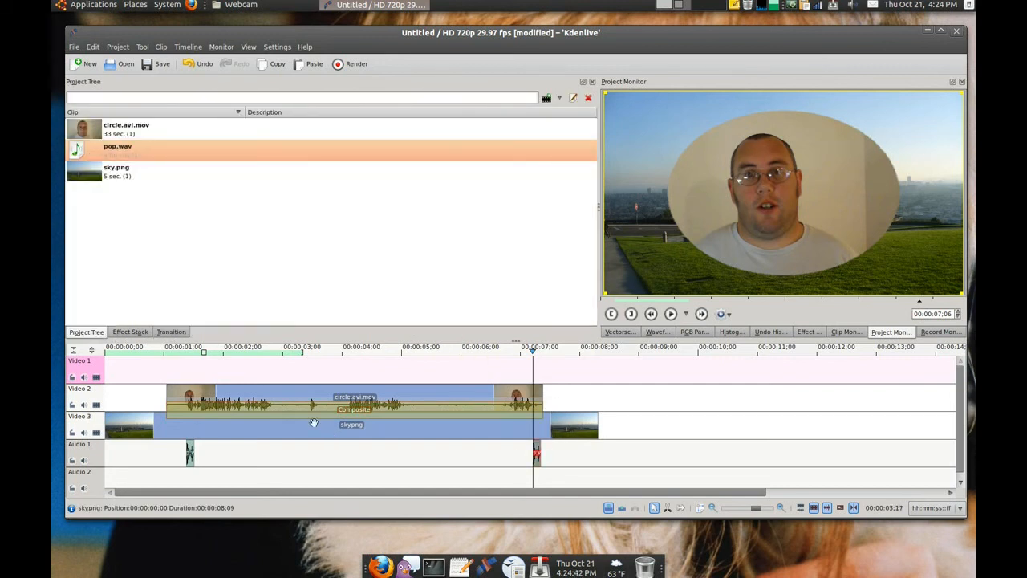
Step: Play the project from the beginning to check the circle transition and pop sounds, then return to the middle of the clip
click(135, 351)
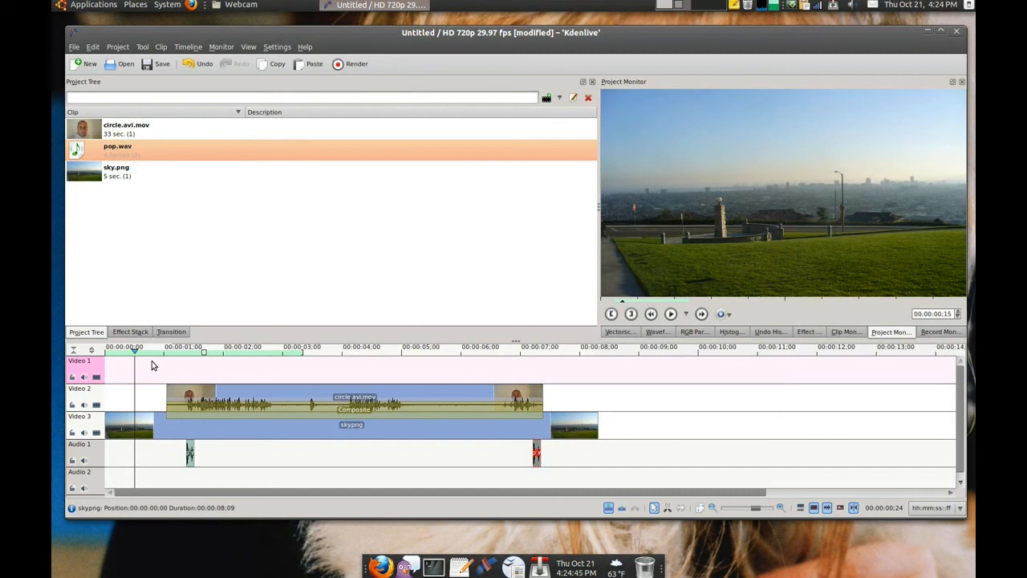
click(177, 371)
click(199, 393)
drag(164, 379, 86, 377)
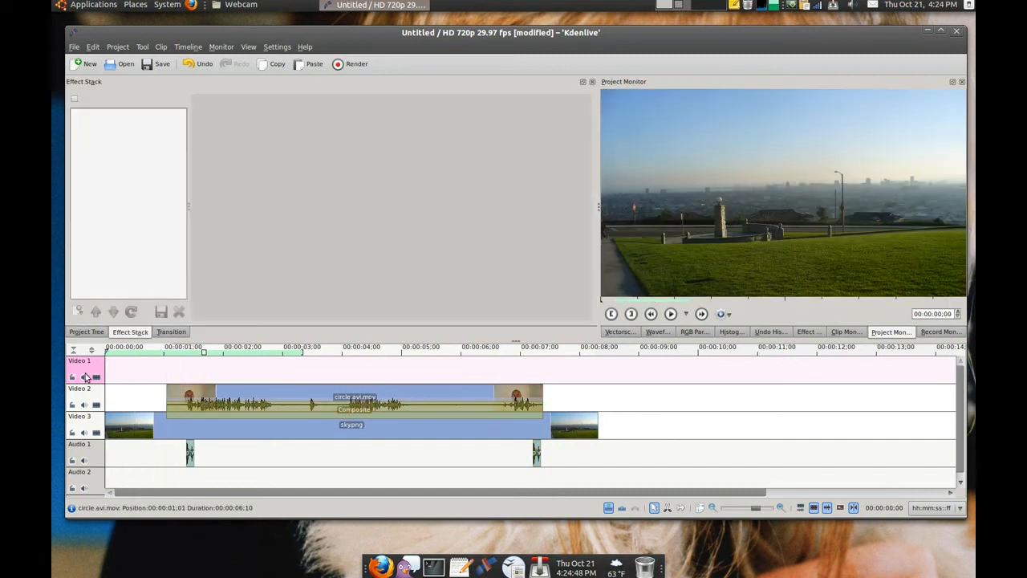
click(671, 314)
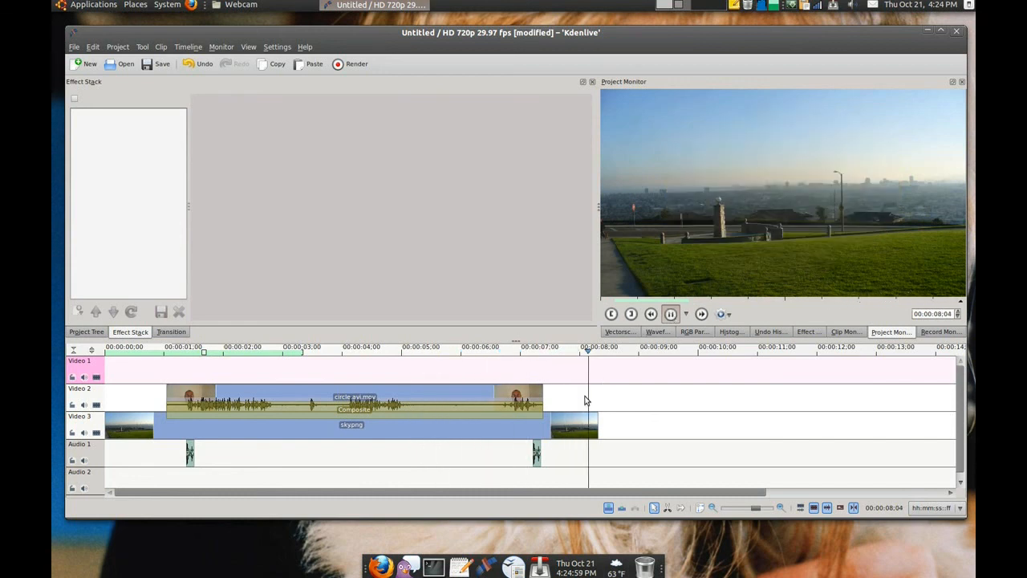
drag(544, 398, 351, 353)
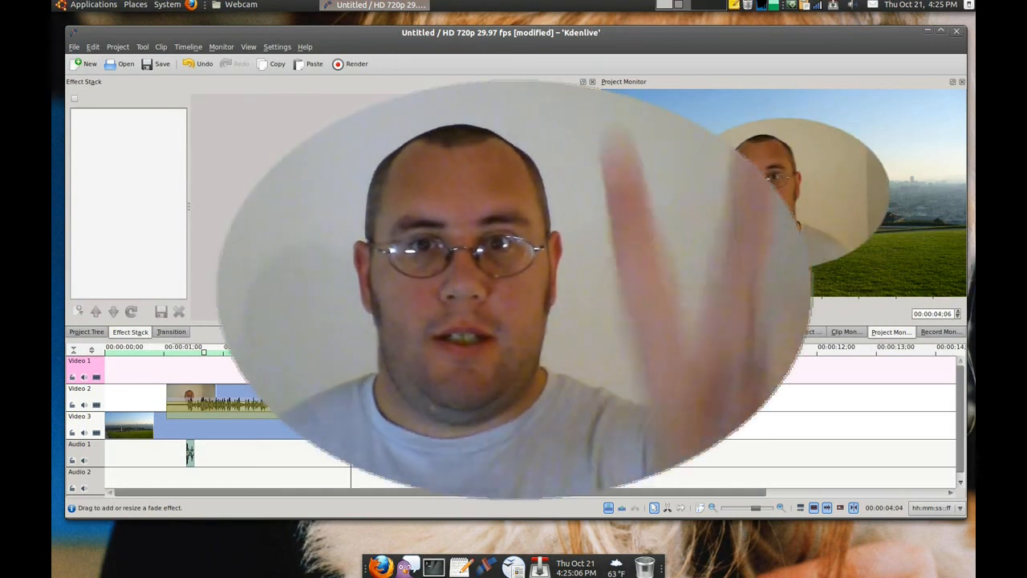